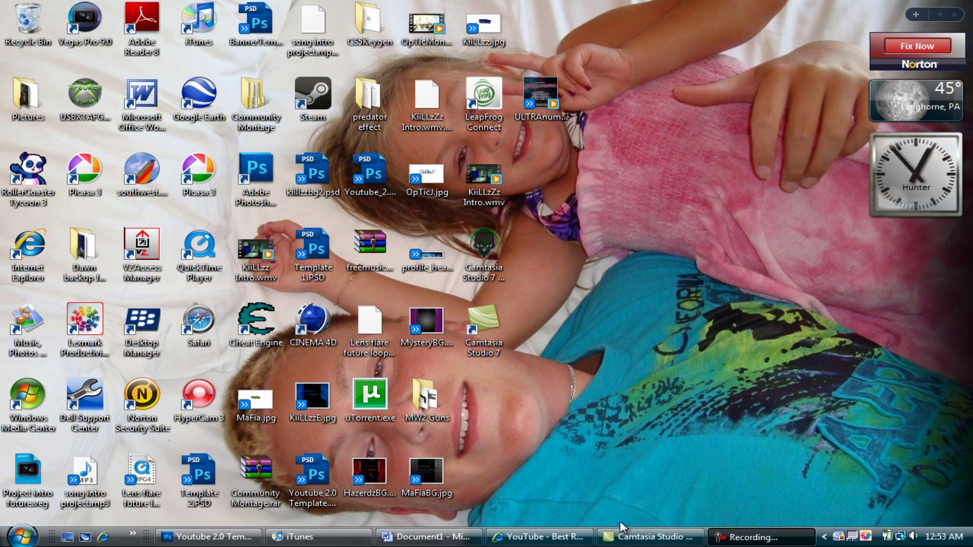
Restore the Photoshop window showing Youtube 2.0 Template.psd from its taskbar preview.
mouse_move(257, 545)
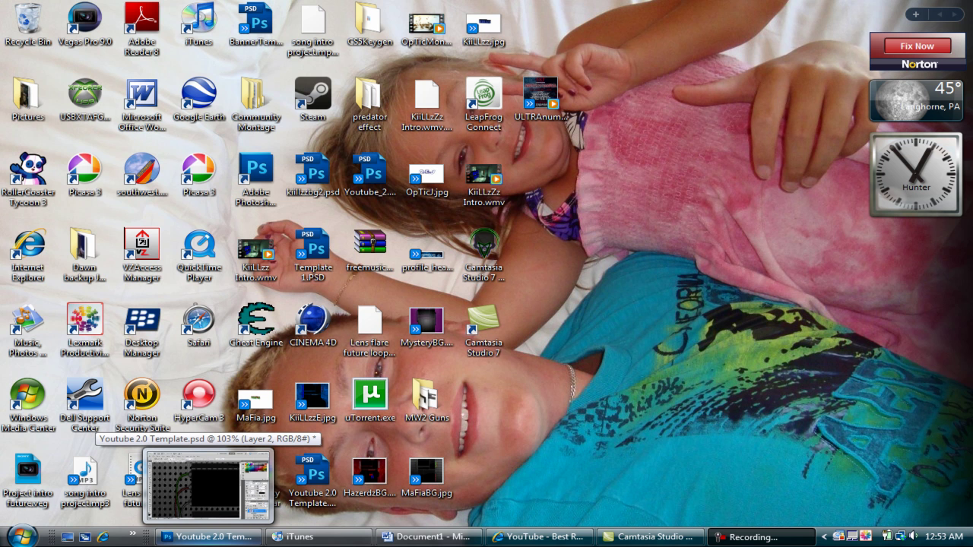
left_click(229, 494)
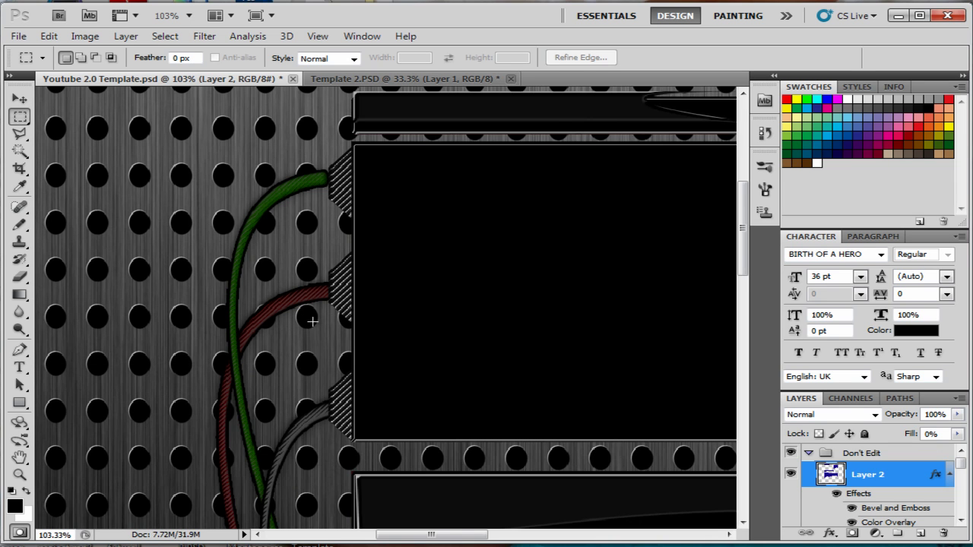
scroll(300, 393, "up", 3)
scroll(261, 380, "down", 8)
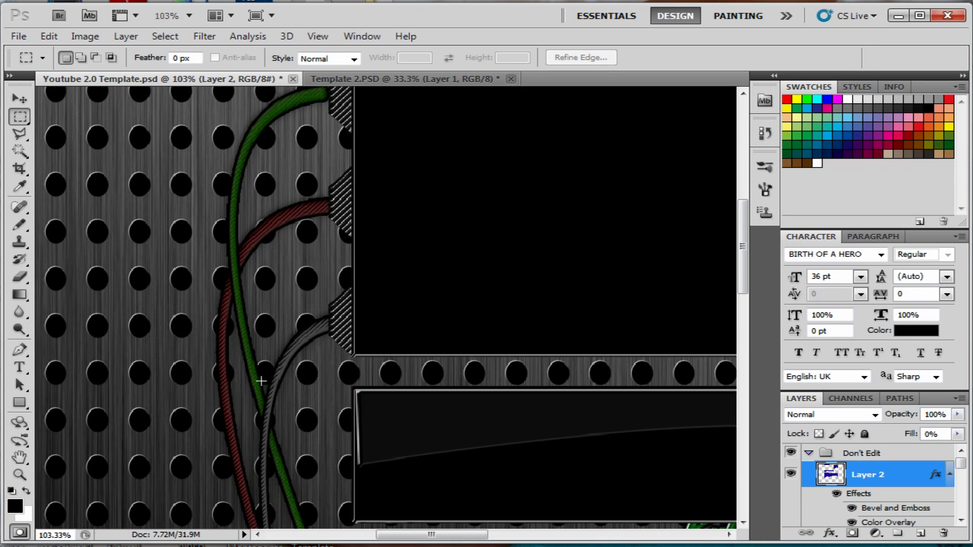
scroll(263, 370, "up", 4)
left_click(19, 36)
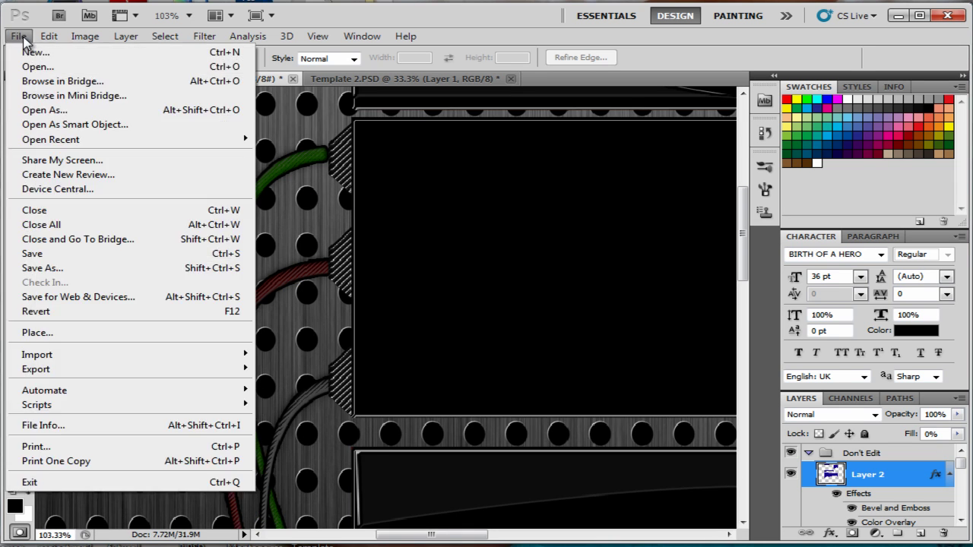
Create a new document with Width 6 and Height 6 pixels on a white background.
left_click(42, 53)
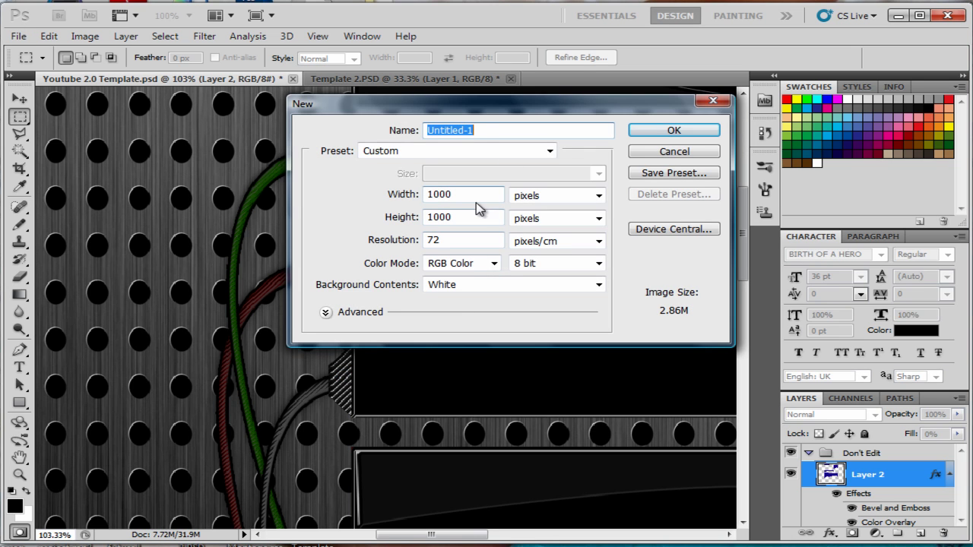
double_click(471, 195)
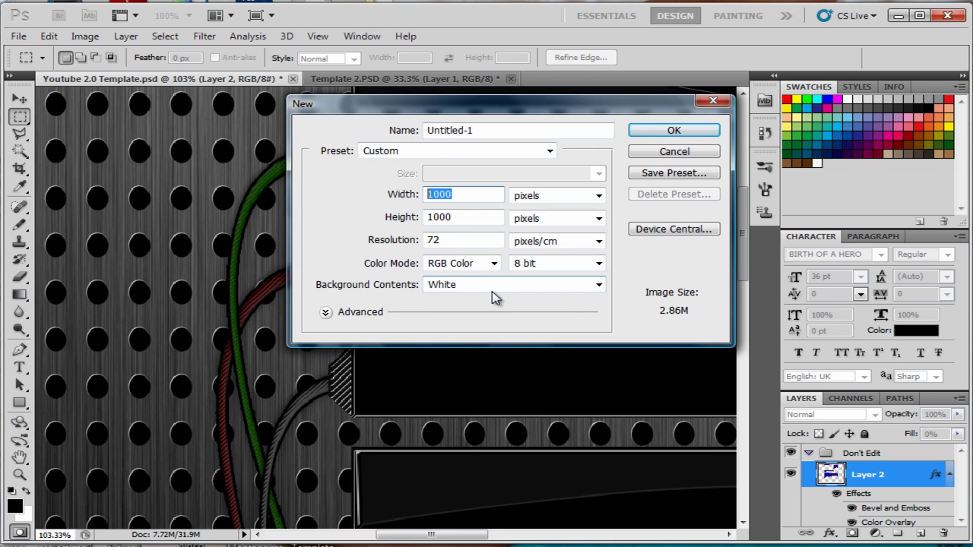
type("6")
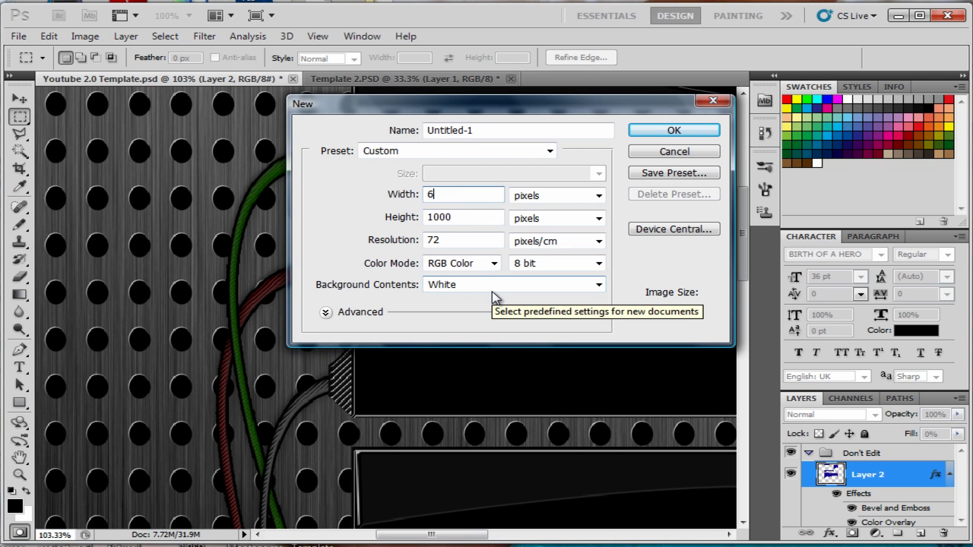
double_click(465, 218)
type("6")
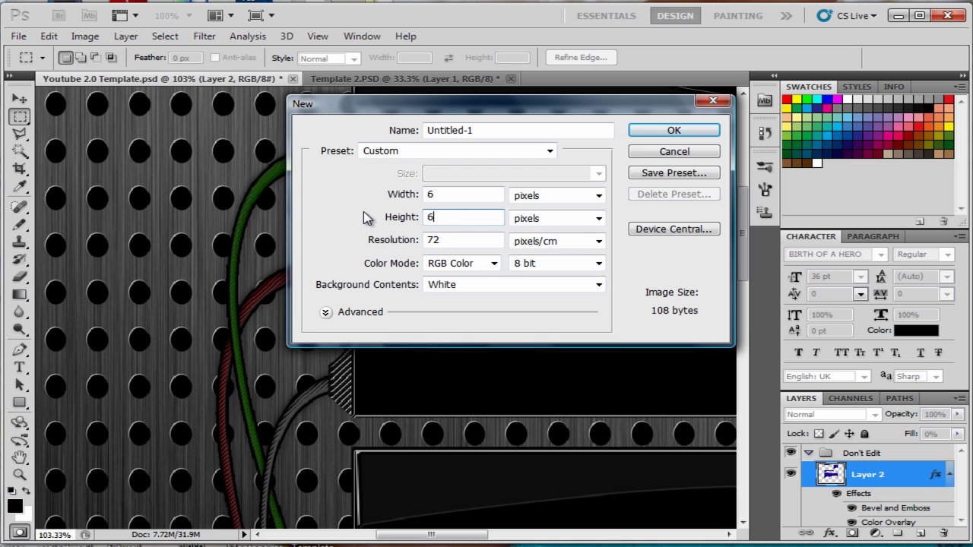
left_click(672, 131)
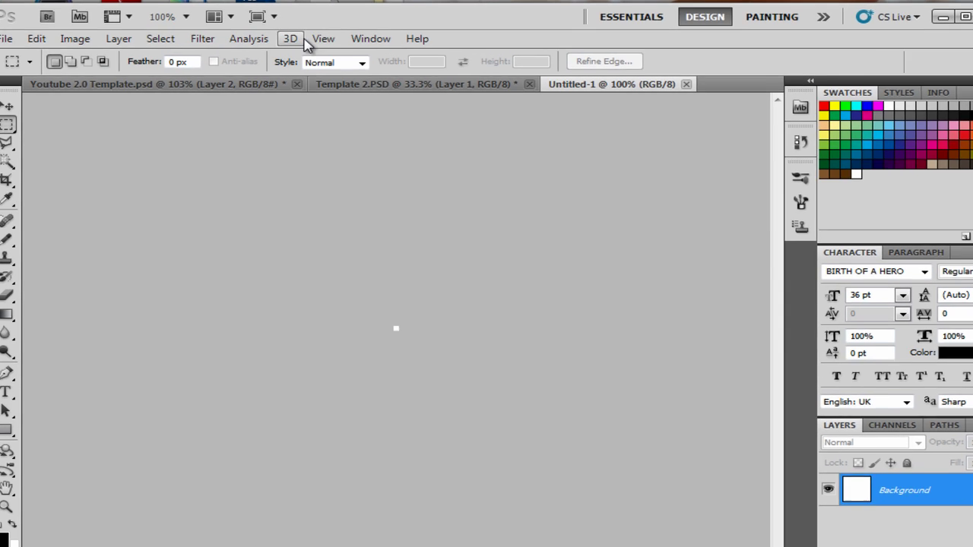
Fit the tiny canvas on screen and convert its Background into Layer 0.
left_click(317, 40)
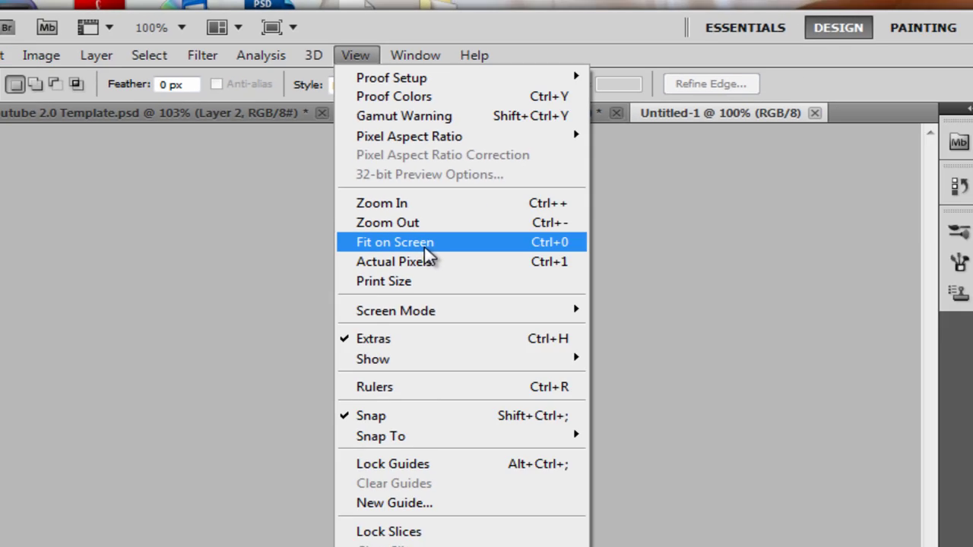
left_click(479, 322)
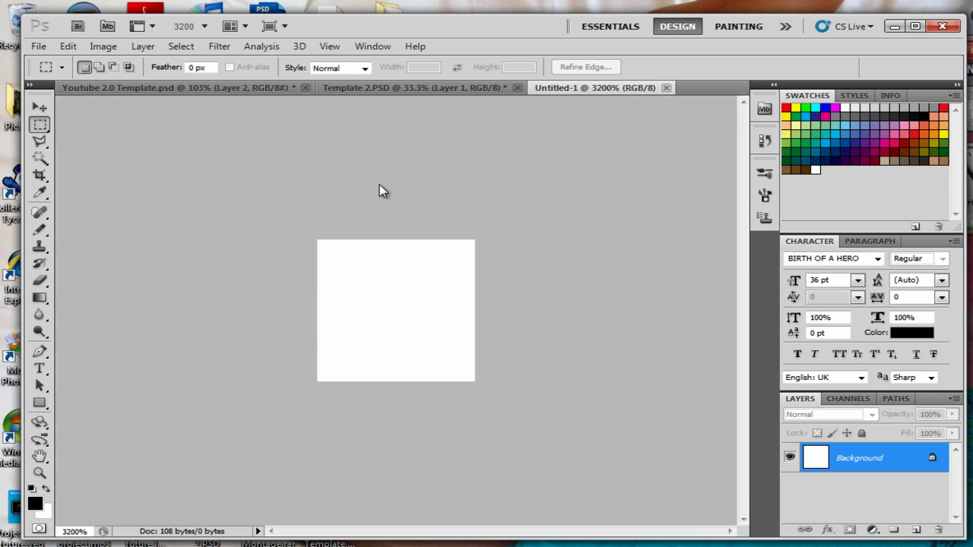
double_click(907, 466)
left_click(645, 183)
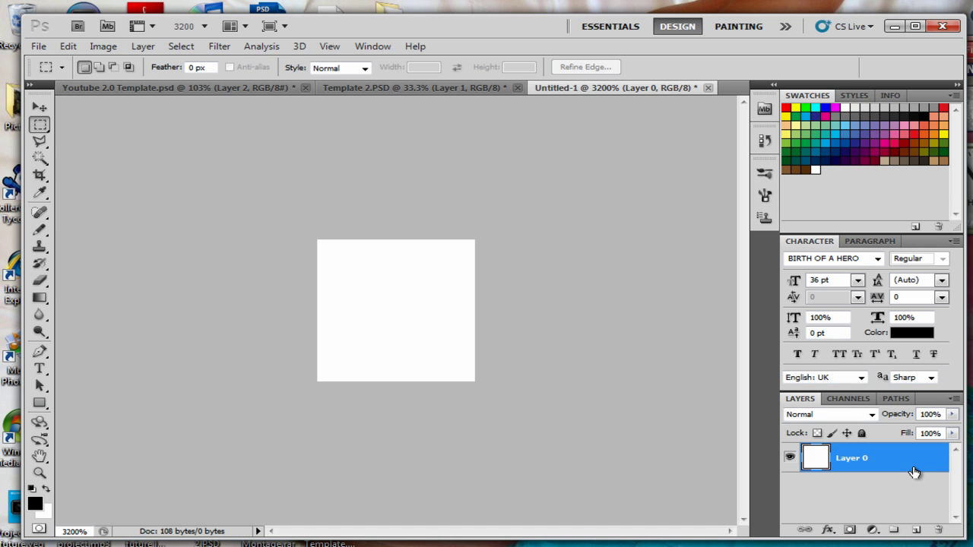
With a 1 px Pencil, paint black pixels zigzagging down the first two columns.
left_click(40, 230)
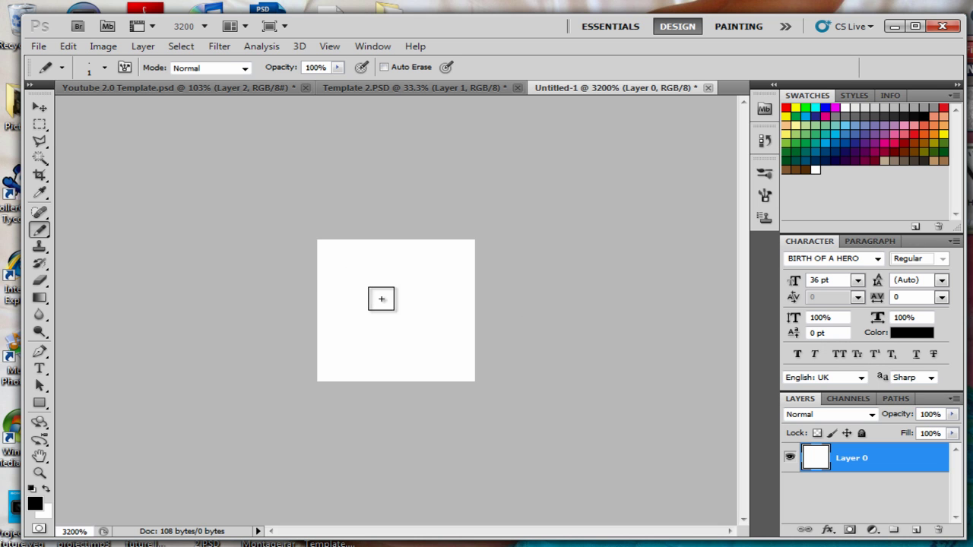
left_click(330, 252)
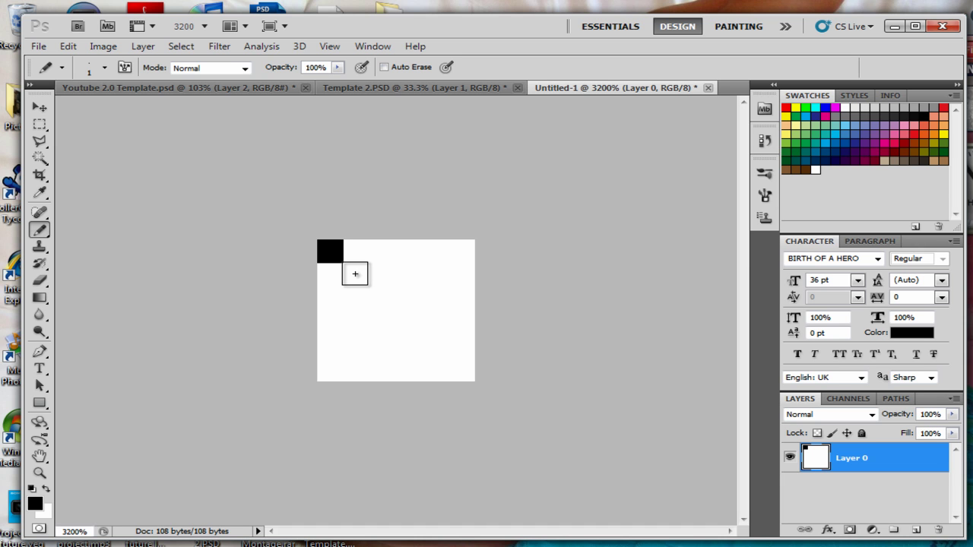
left_click(357, 275)
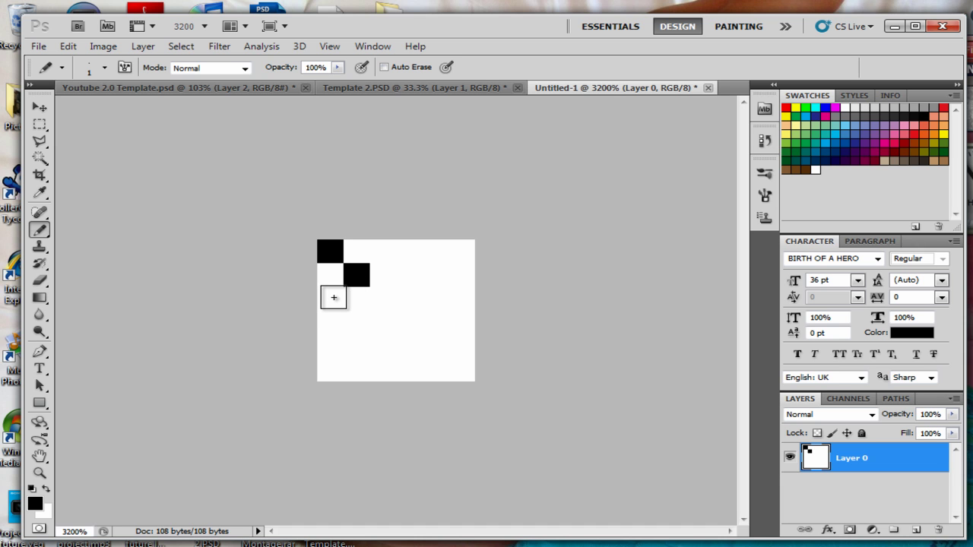
left_click(332, 298)
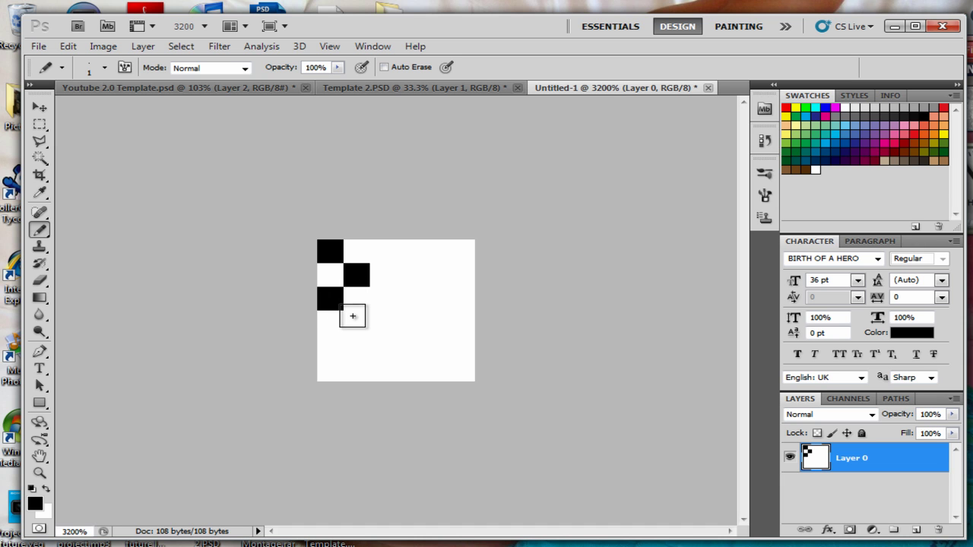
left_click(355, 322)
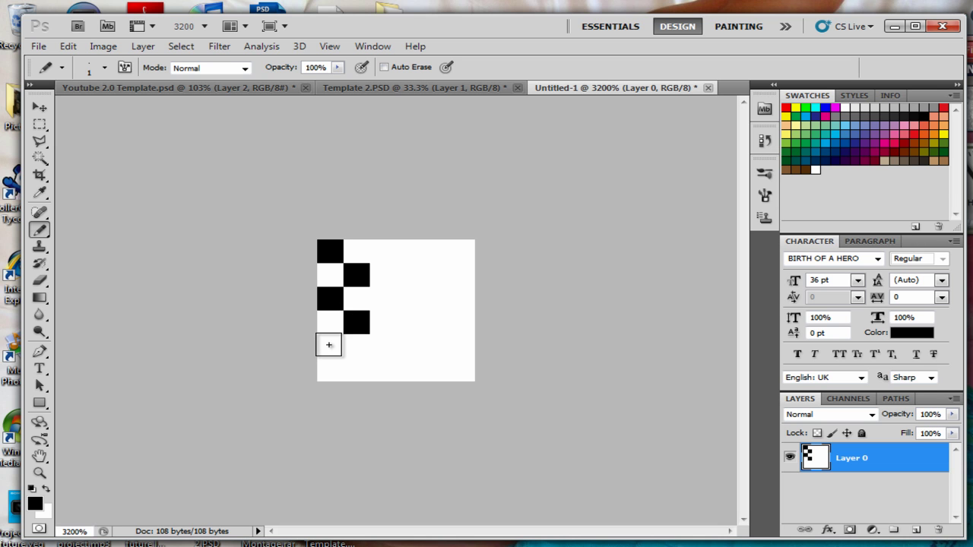
left_click(331, 345)
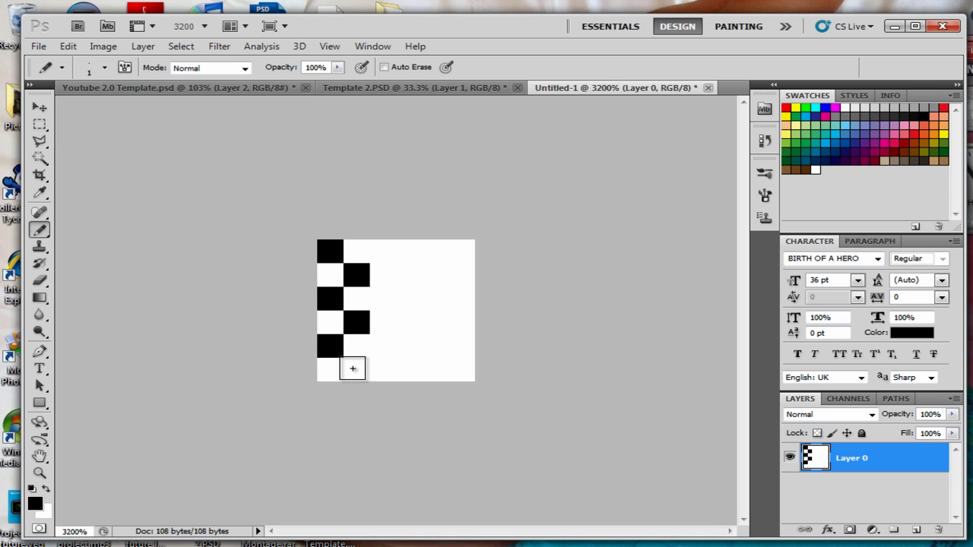
left_click(356, 370)
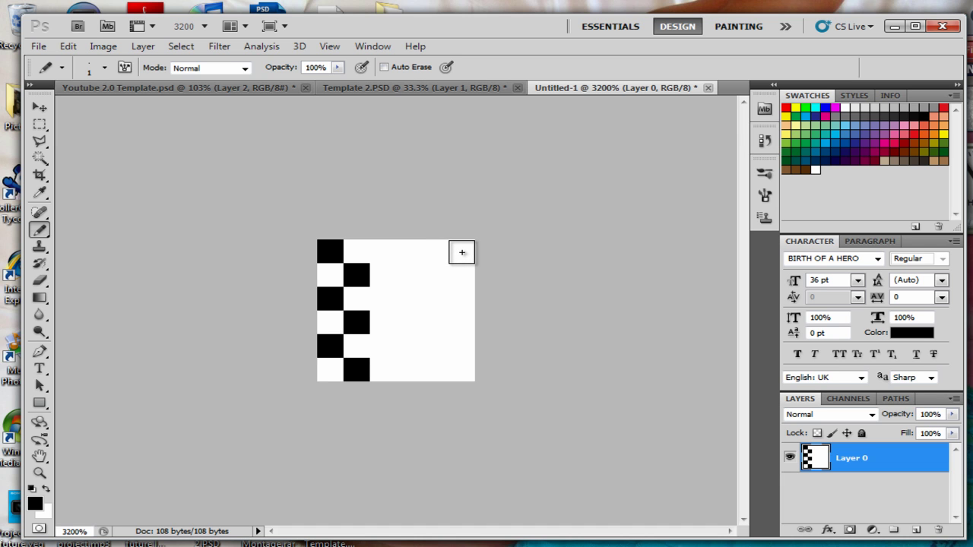
Paint the matching black pixel zigzag down the fifth and sixth columns.
left_click(462, 252)
left_click(436, 275)
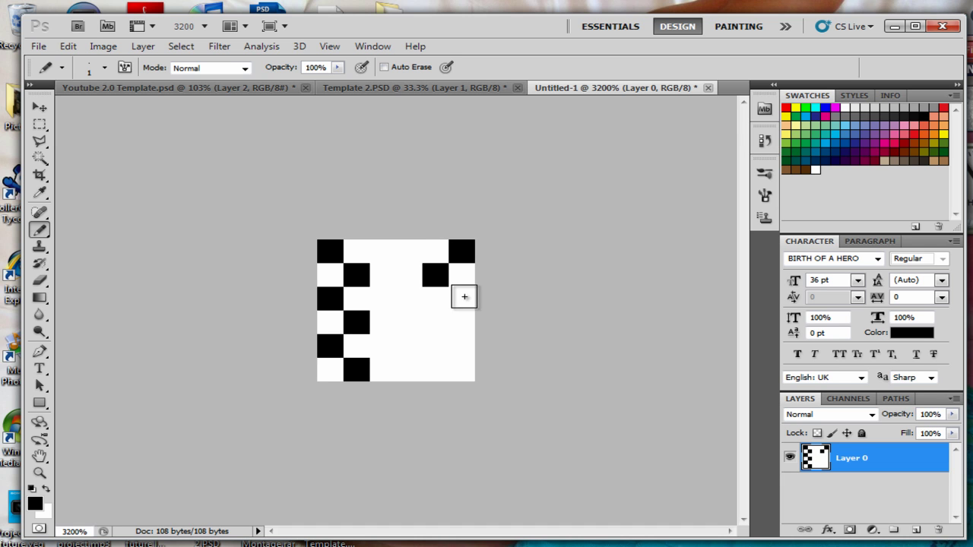
left_click(462, 297)
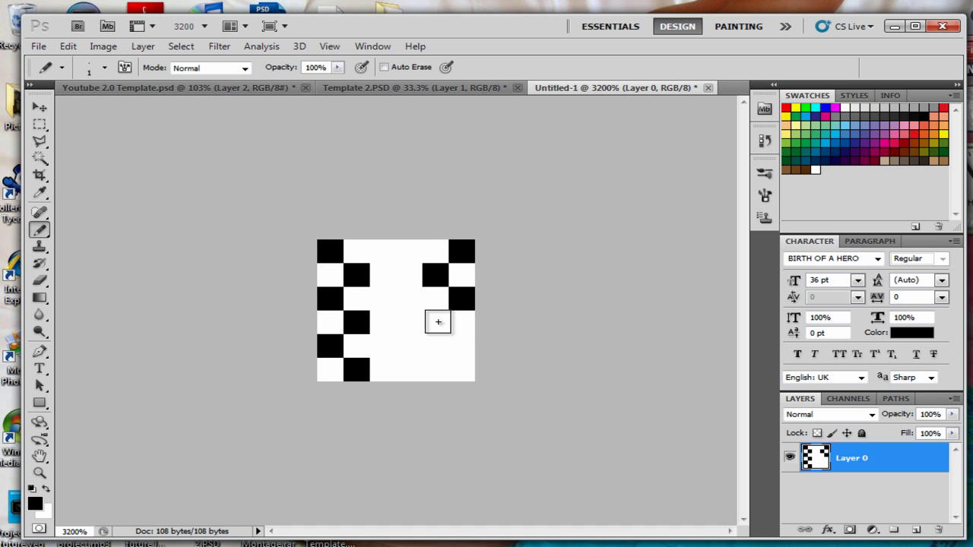
left_click(437, 321)
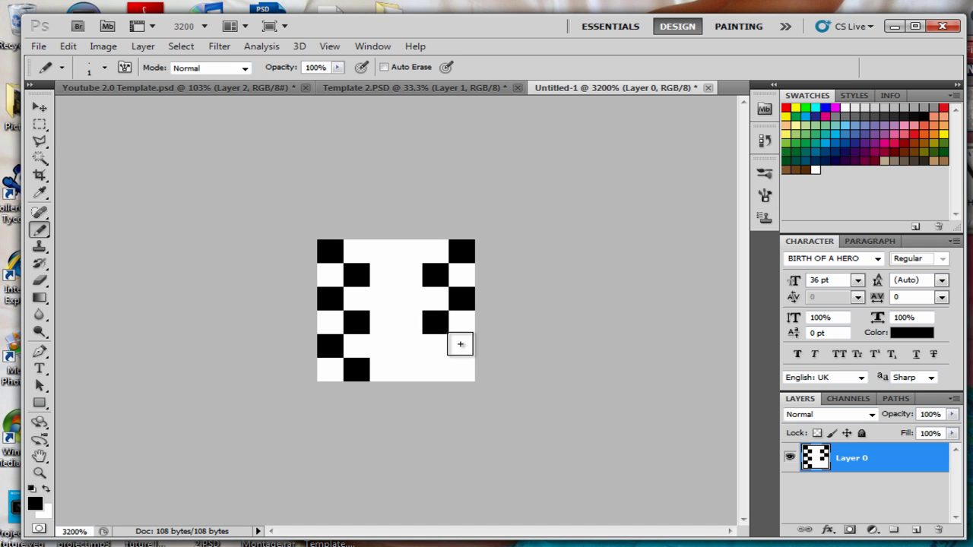
left_click(462, 345)
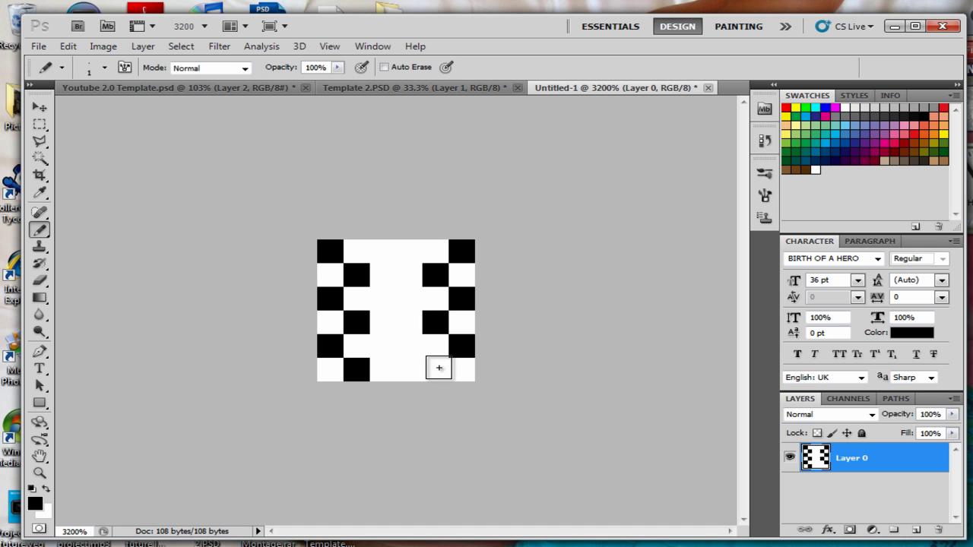
left_click(438, 369)
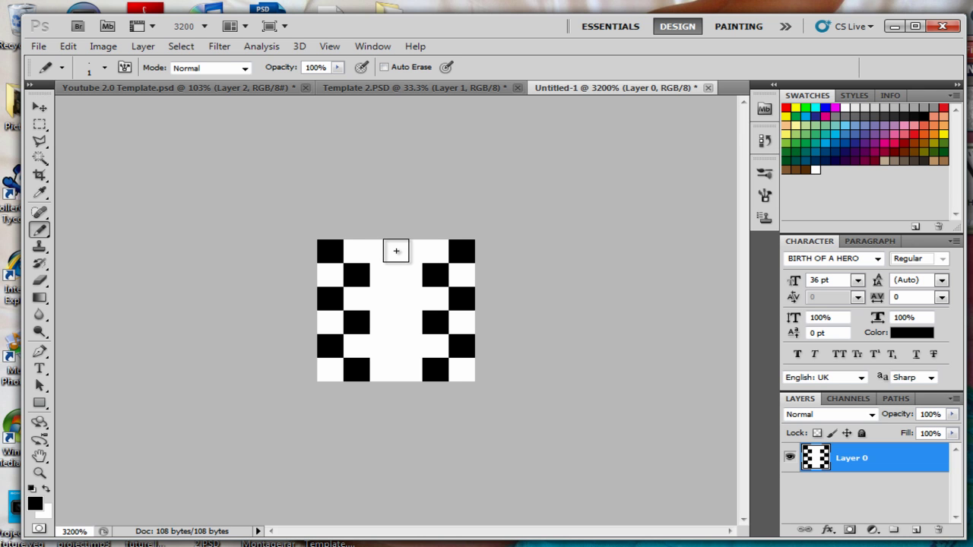
Undo a stray black pixel painted in the top row of the tile.
left_click(401, 251)
left_click(70, 48)
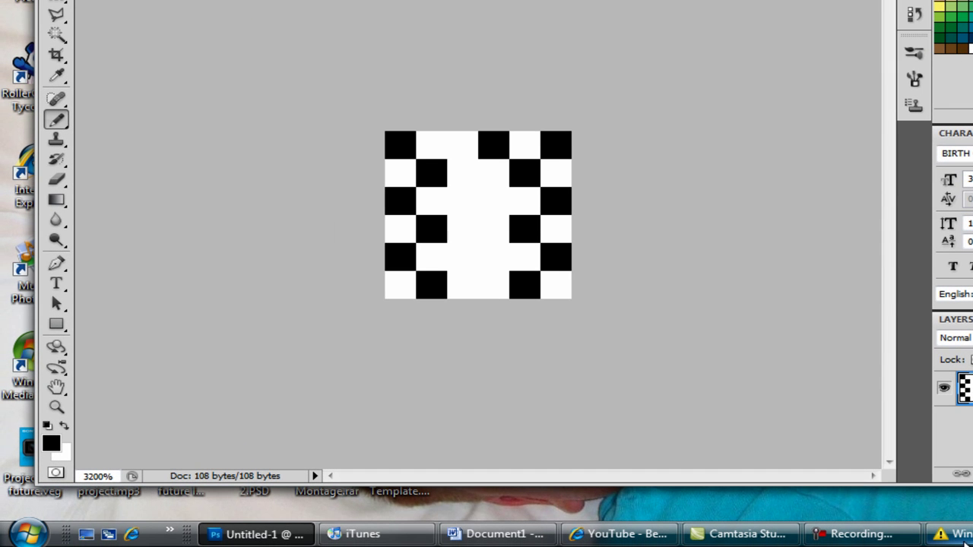
left_click(964, 541)
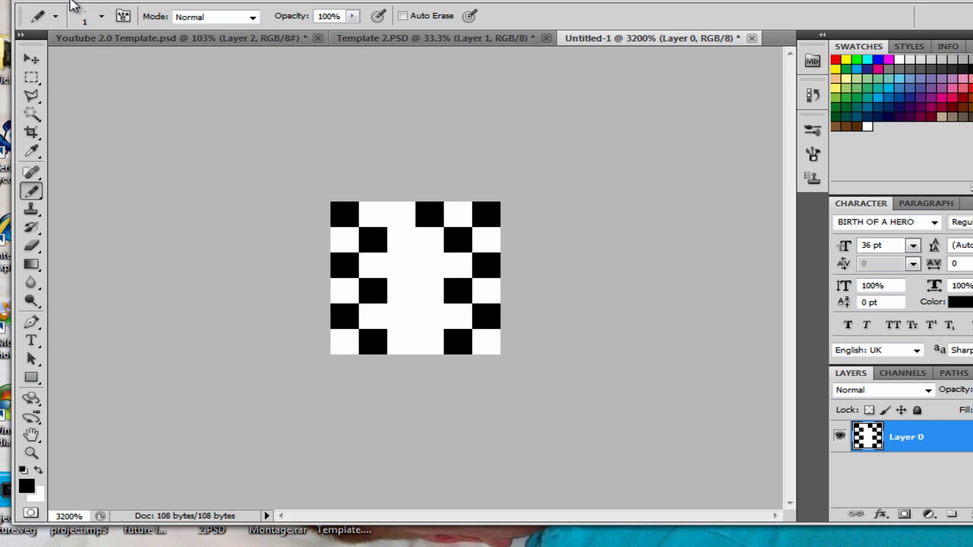
left_click(48, 35)
left_click(110, 49)
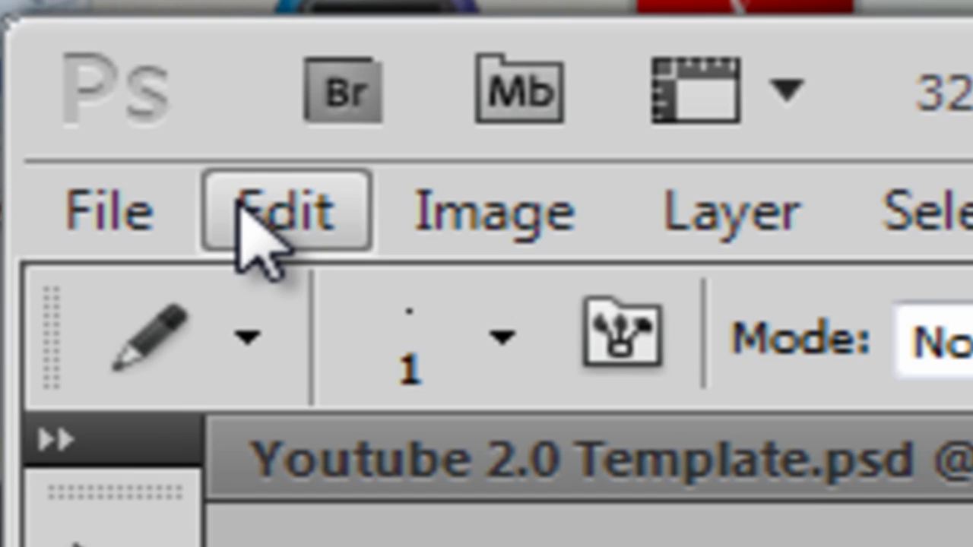
left_click(46, 35)
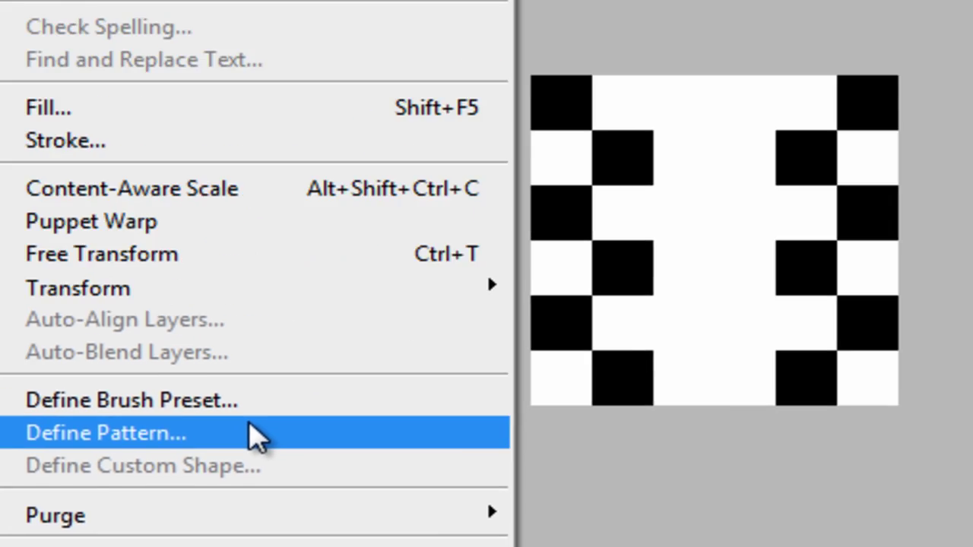
Define the checker tile as a pattern named 'my pattern'.
left_click(473, 319)
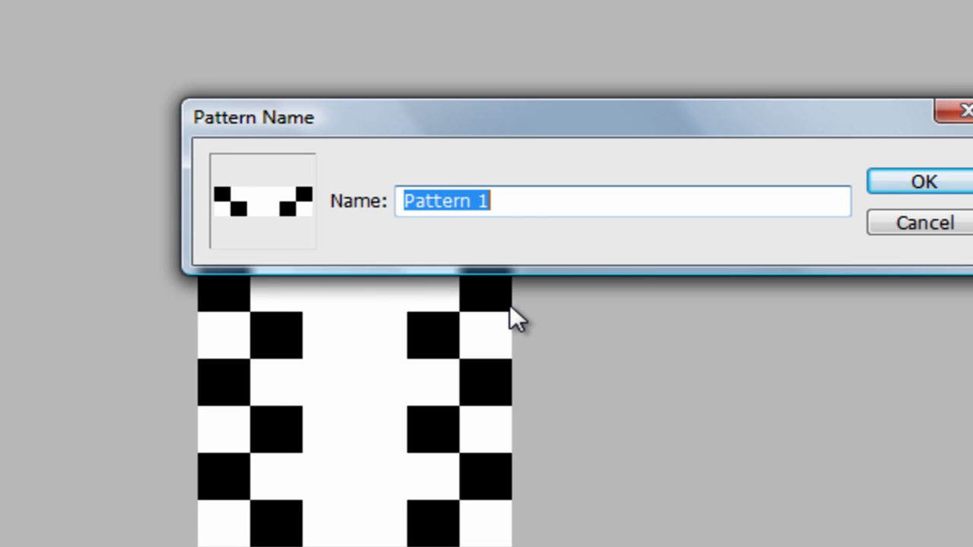
key("BackSpace")
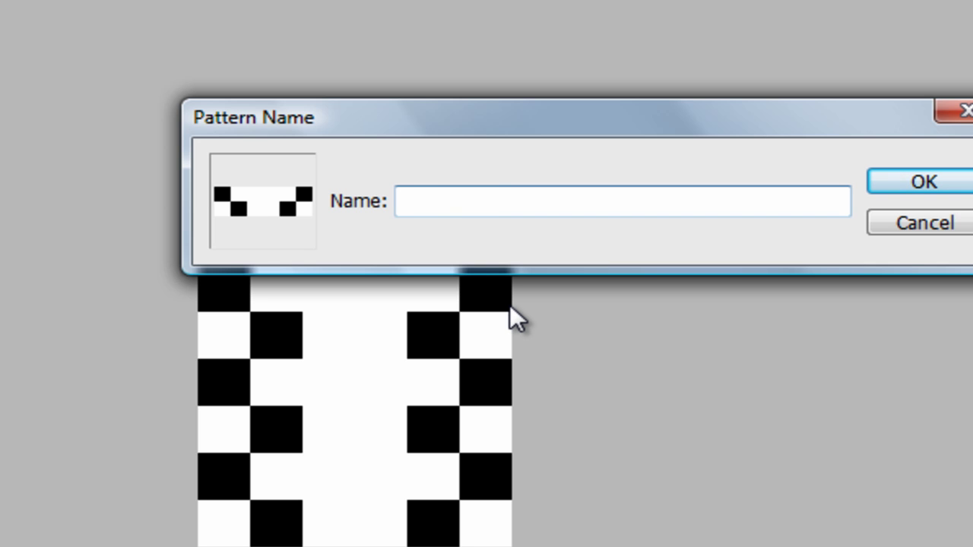
type("my patter")
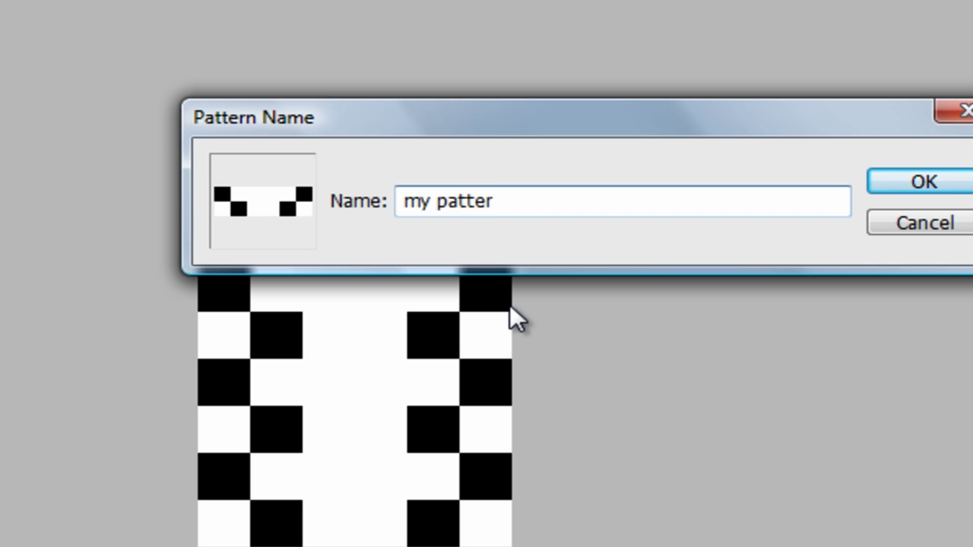
type("n")
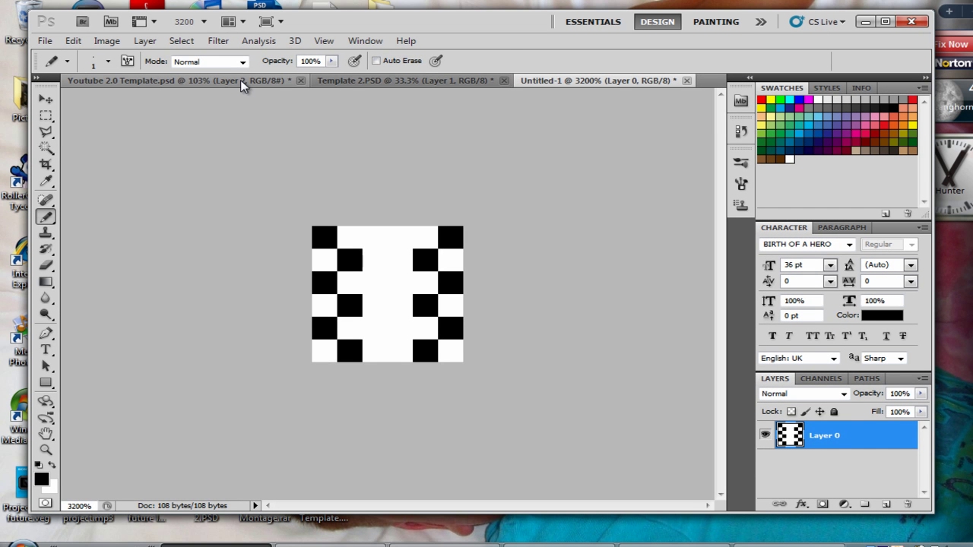
Switch to Template 2.PSD and zoom its view to 69.33%.
left_click(379, 82)
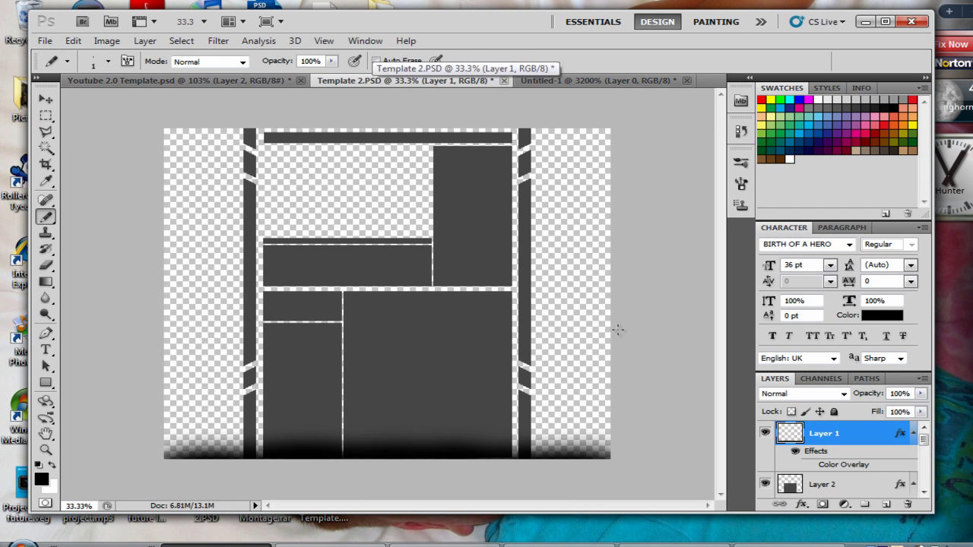
mouse_move(924, 441)
left_mouse_down()
mouse_move(924, 460)
mouse_move(924, 449)
left_mouse_up()
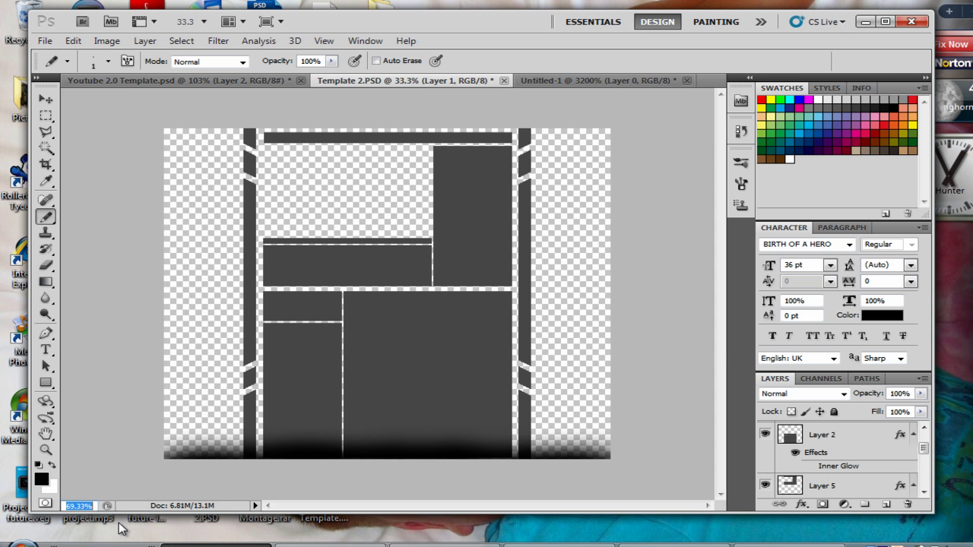
key("Return")
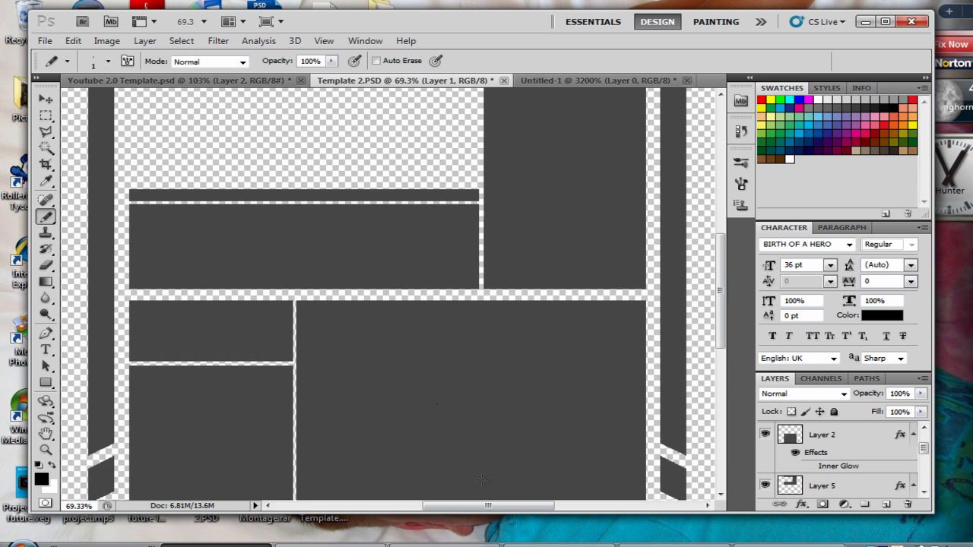
scroll(482, 480, "down", 3)
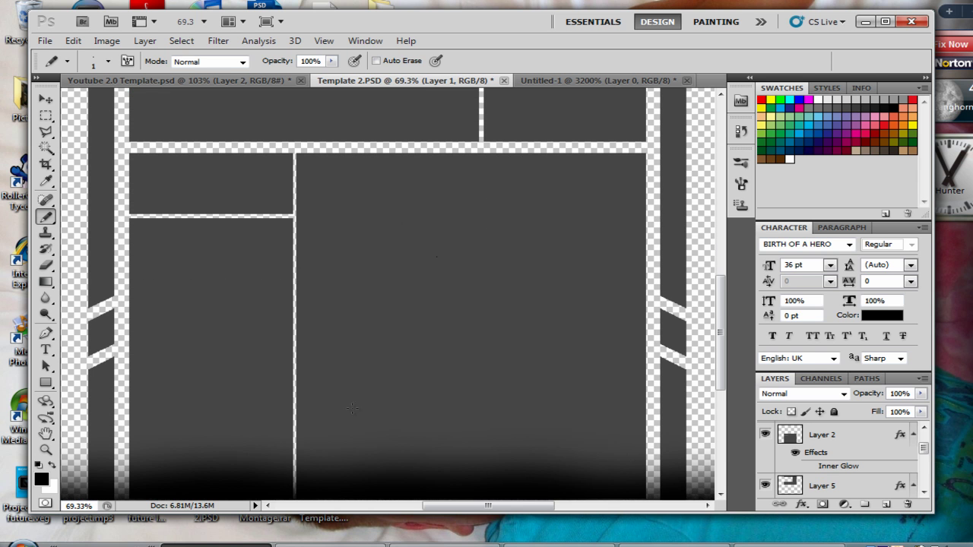
Replace Layer 2's Pattern Overlay with a Bevel and Emboss texture of the new pattern at 610% scale.
left_click(865, 439)
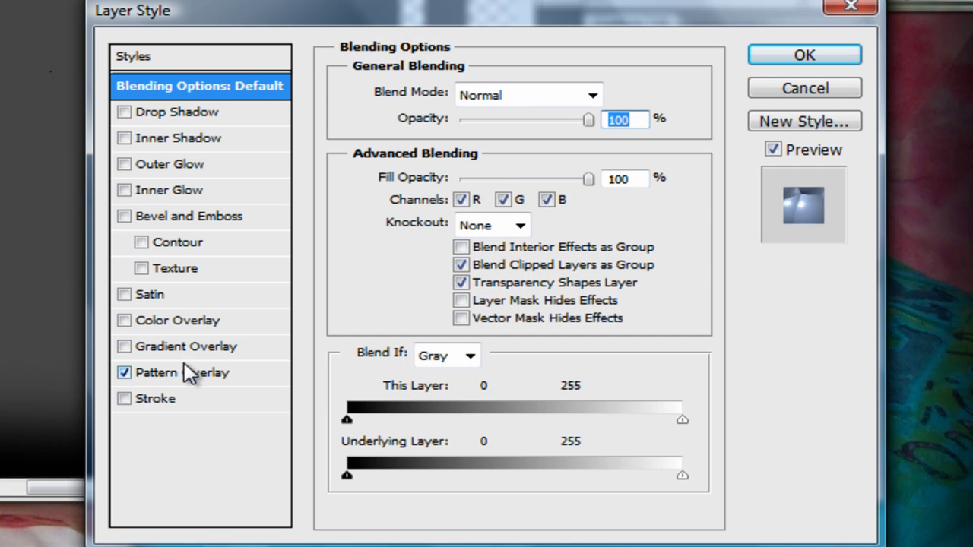
left_click(179, 372)
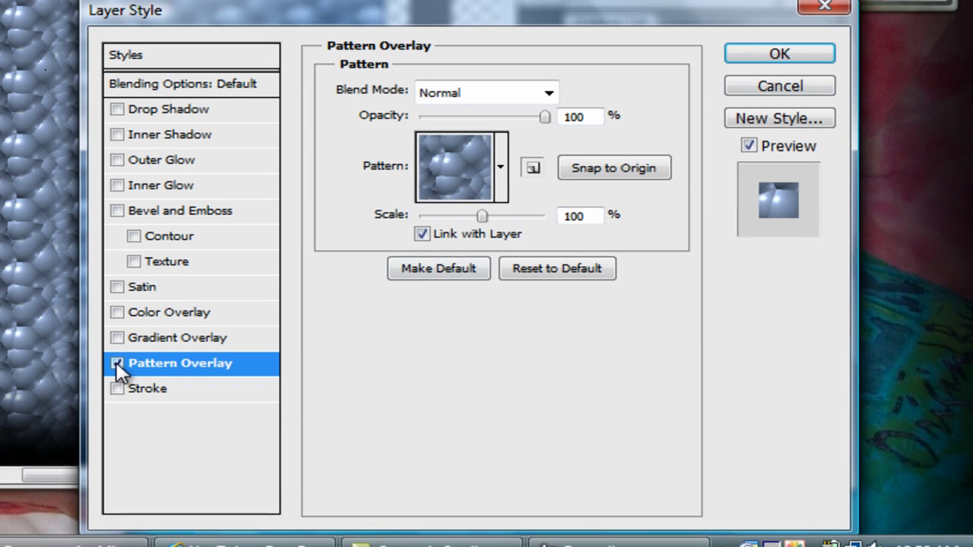
left_click(124, 373)
left_click(134, 261)
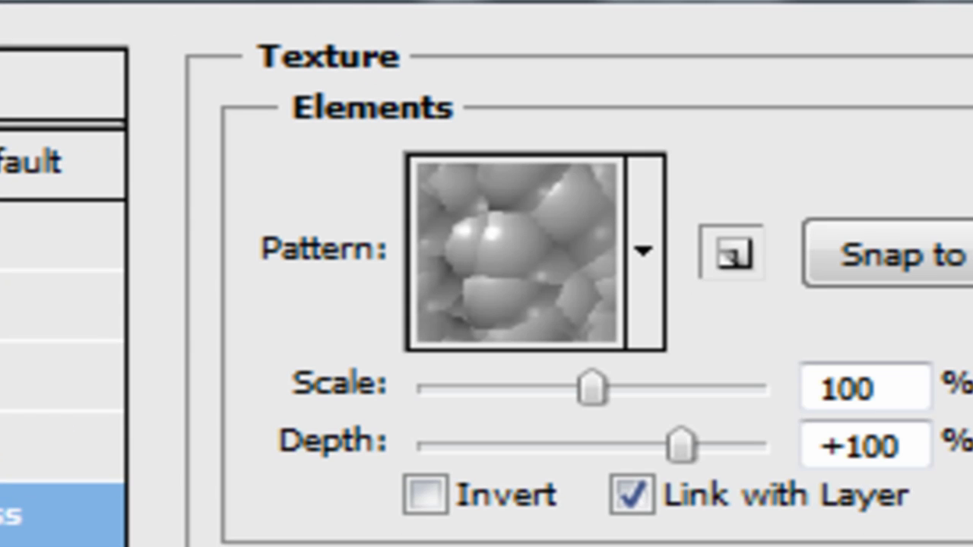
left_click(637, 313)
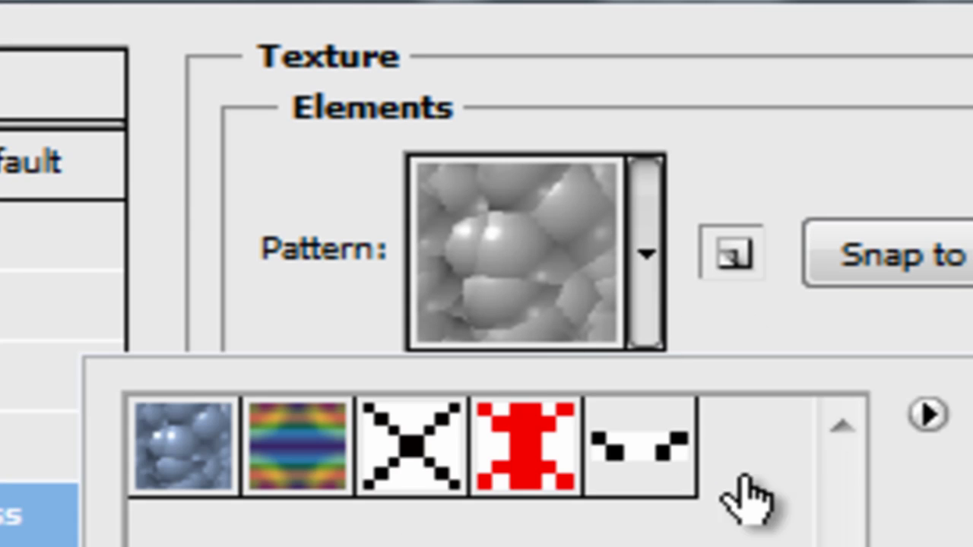
left_click(613, 485)
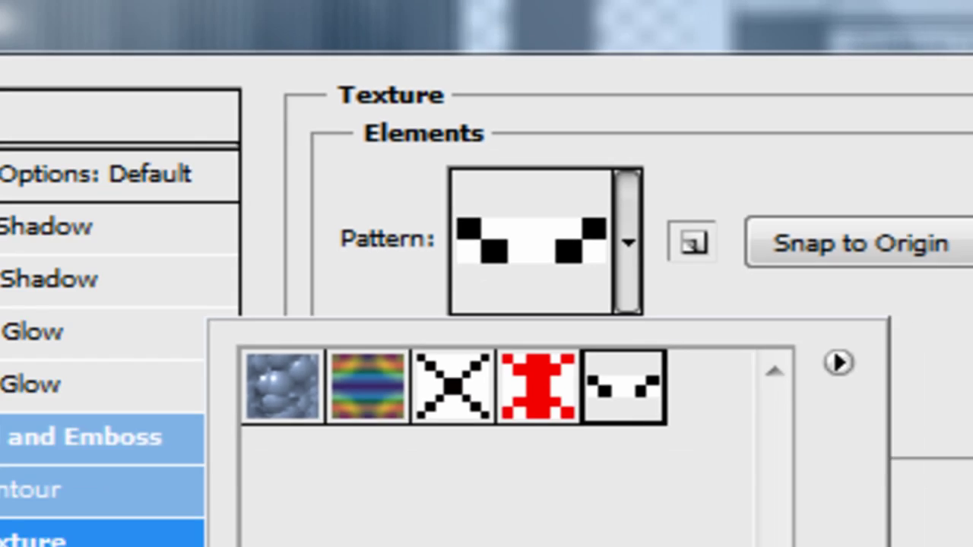
key("Return")
mouse_move(583, 271)
left_mouse_down()
mouse_move(576, 269)
mouse_move(671, 266)
mouse_move(560, 269)
mouse_move(602, 273)
left_mouse_up()
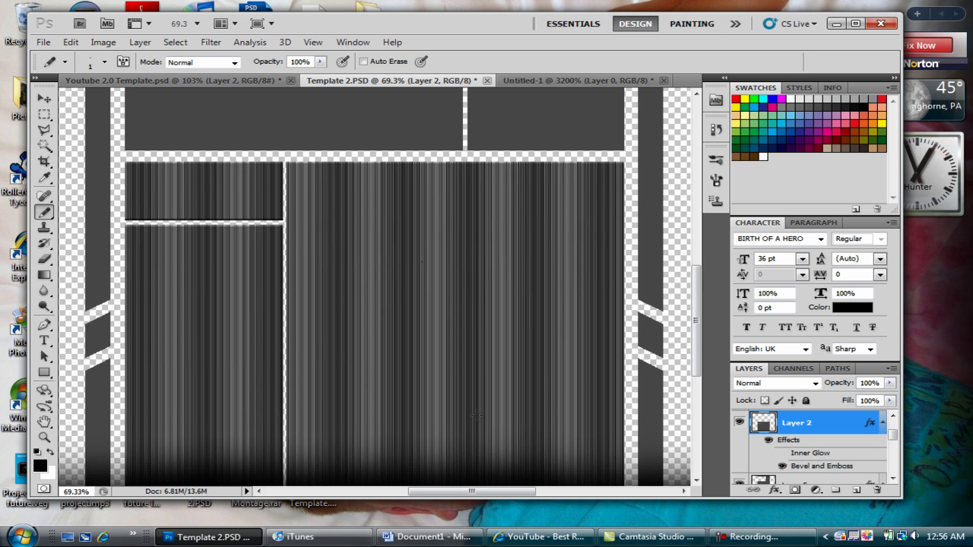
Scroll the canvas up and down to inspect the striped template panels.
scroll(476, 417, "down", 2)
scroll(471, 426, "up", 3)
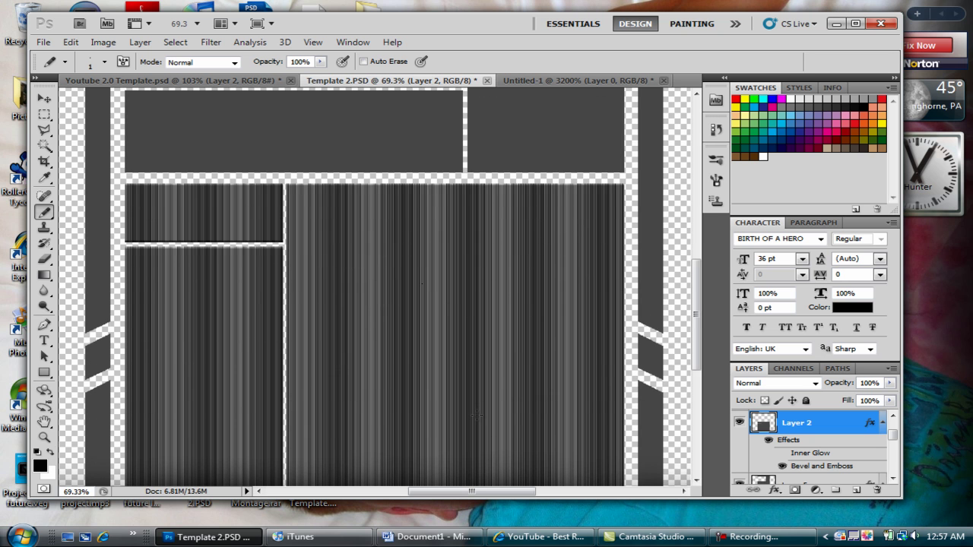
scroll(465, 437, "down", 3)
scroll(466, 436, "up", 8)
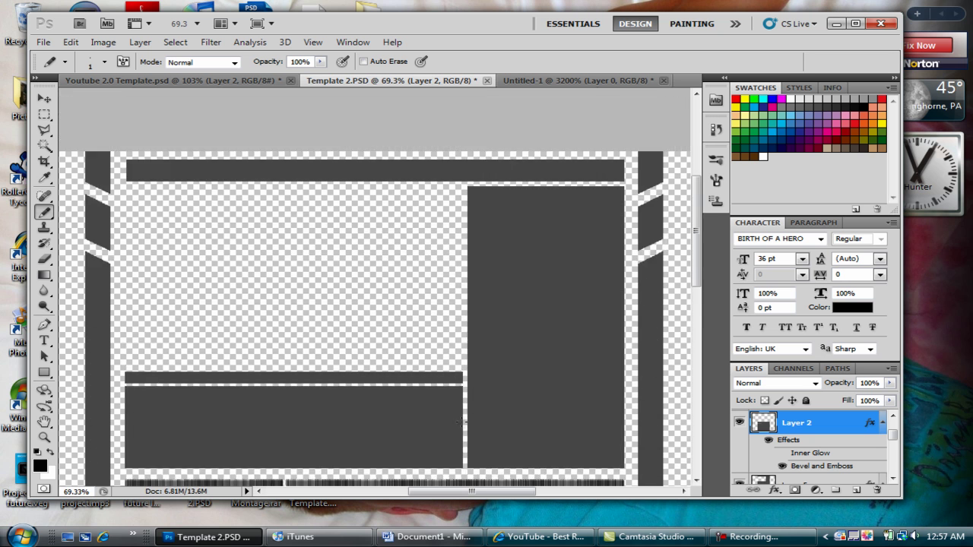
scroll(460, 430, "down", 1)
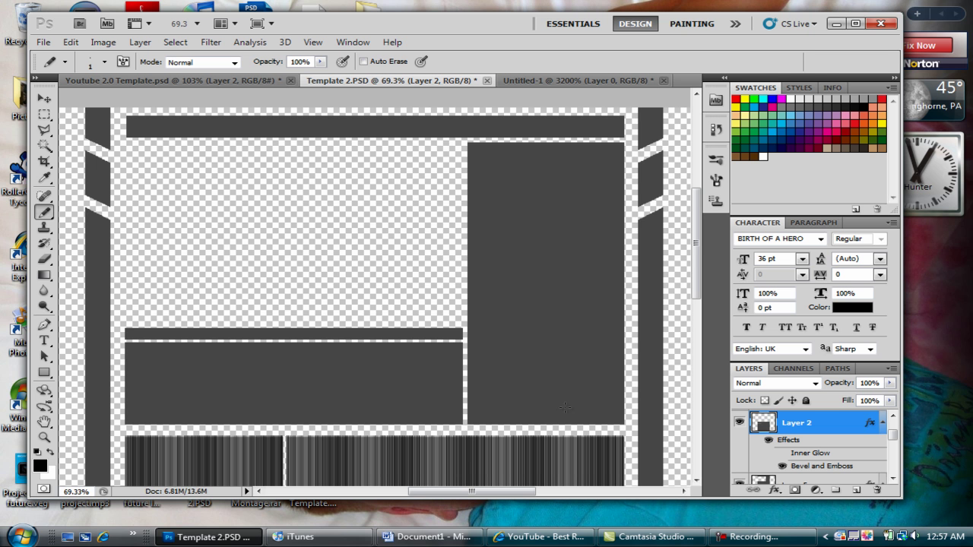
scroll(465, 429, "down", 10)
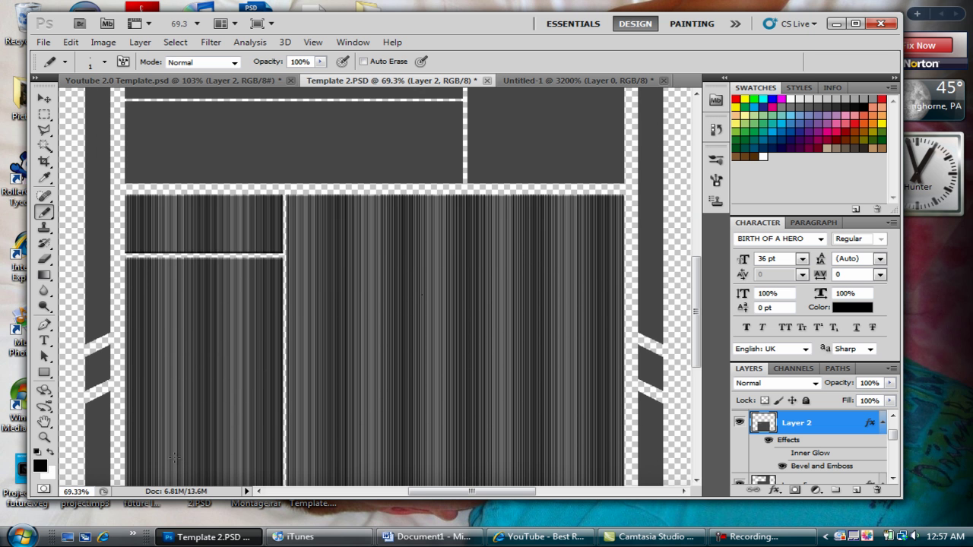
Minimize Photoshop to the desktop and open CINEMA 4D from its desktop icon.
left_click(836, 24)
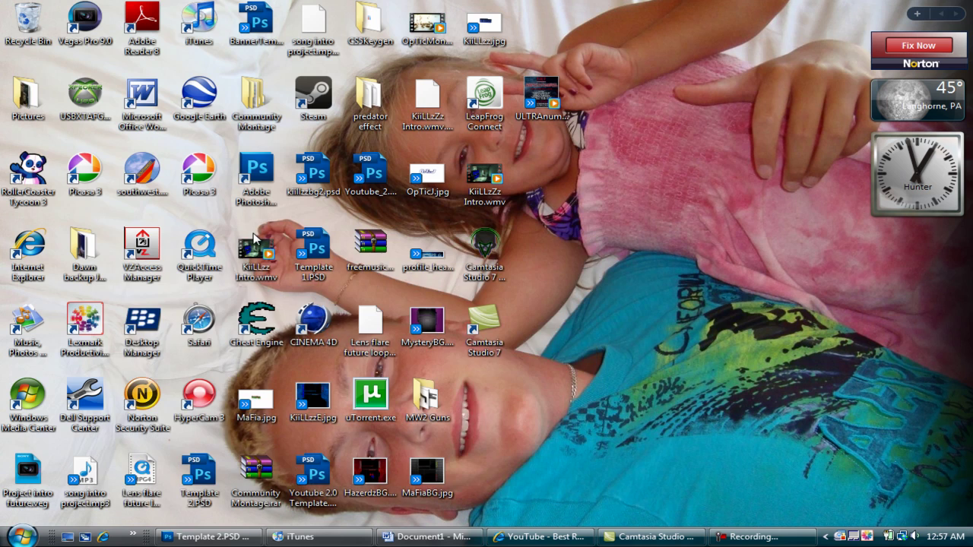
double_click(318, 326)
left_click_drag(609, 257, 357, 251)
left_click(530, 297)
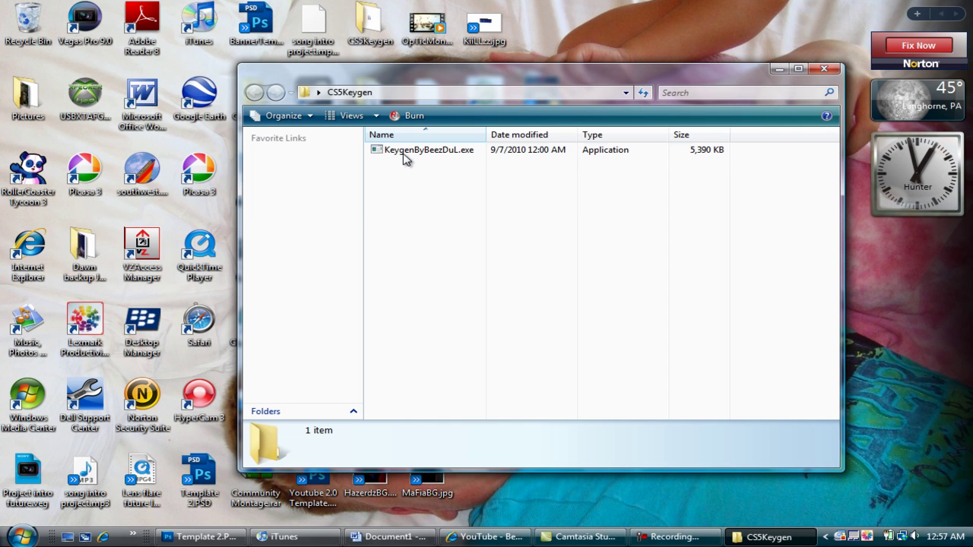
Launch KeygenByBeezDuL.exe from the CS5Keygen folder and close the folder window.
left_click(404, 154)
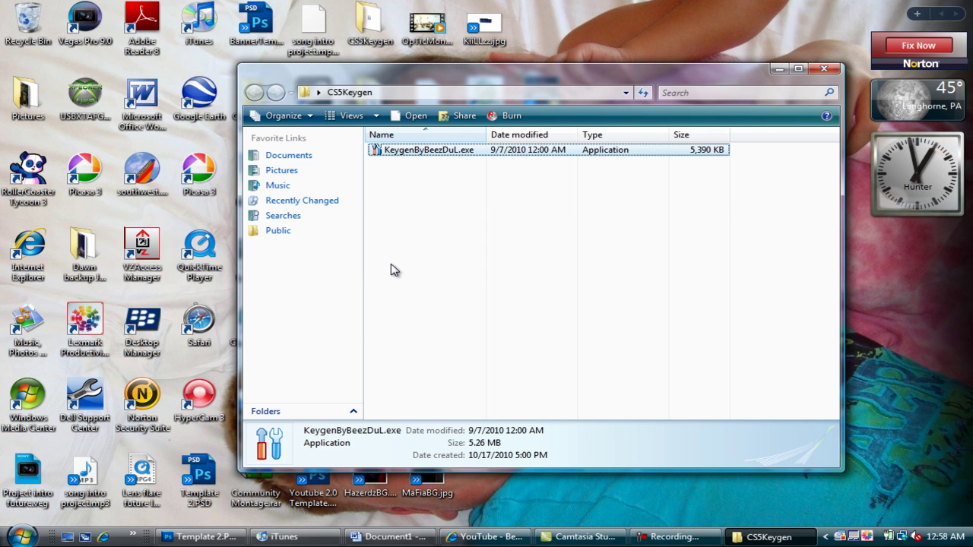
left_click(823, 70)
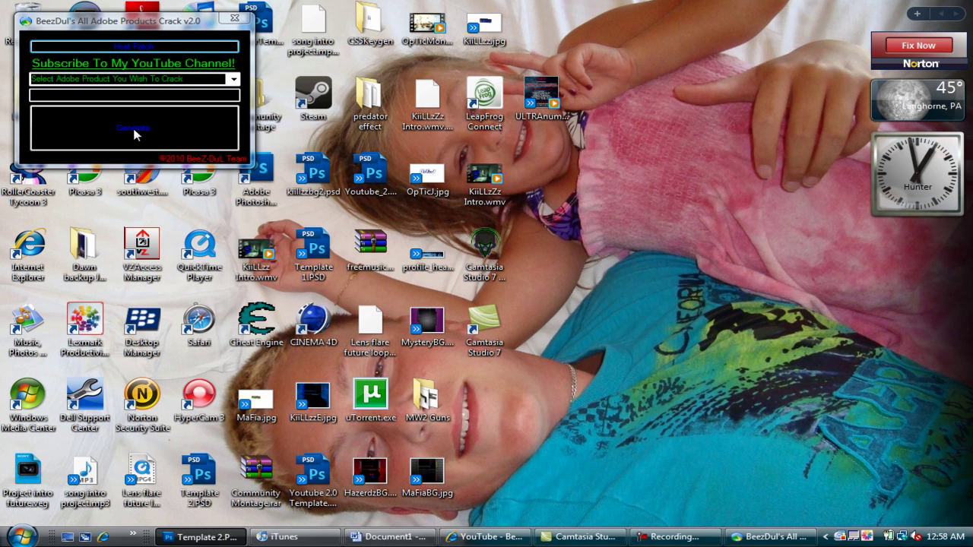
Generate a serial for Photoshop CS5 Extended, then close the tool and dismiss its goodbye message.
left_click(124, 131)
left_click(234, 79)
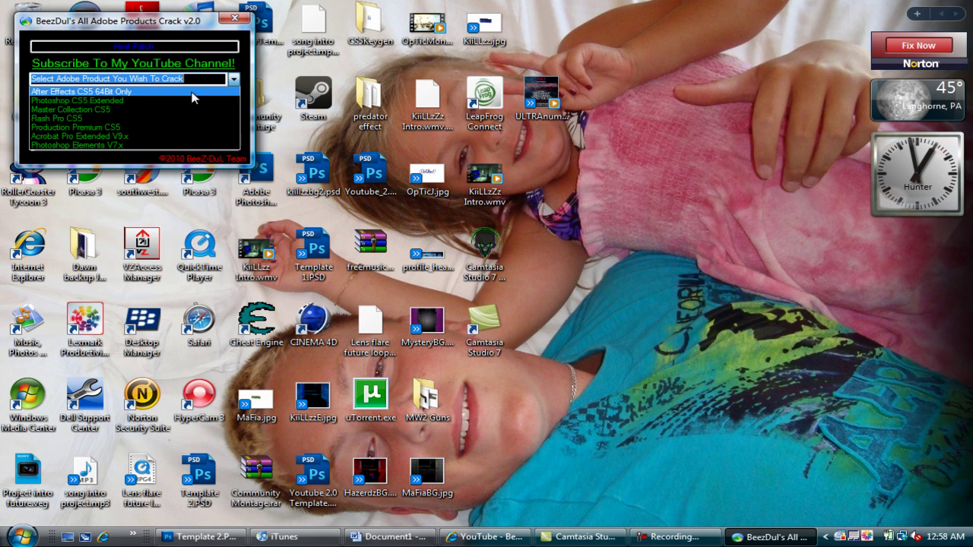
left_click(133, 101)
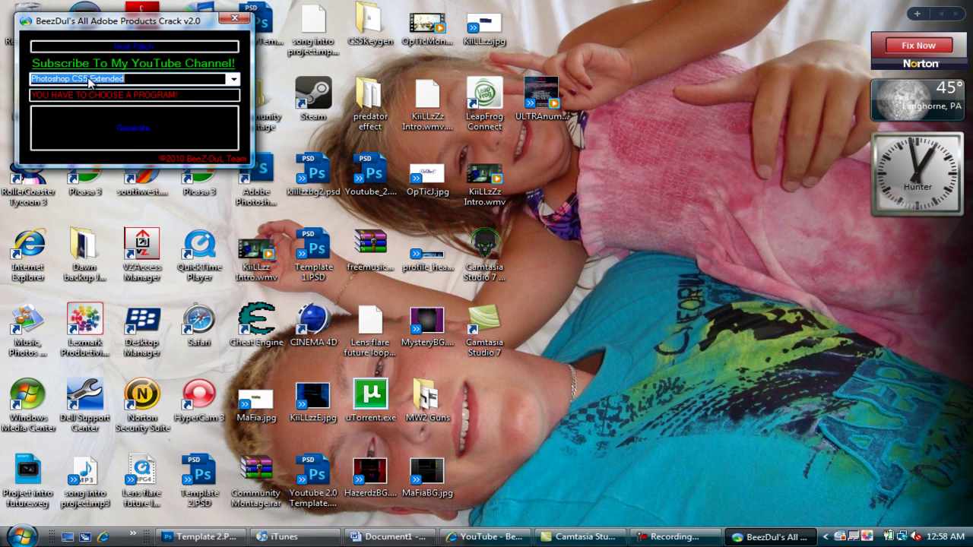
left_click(137, 134)
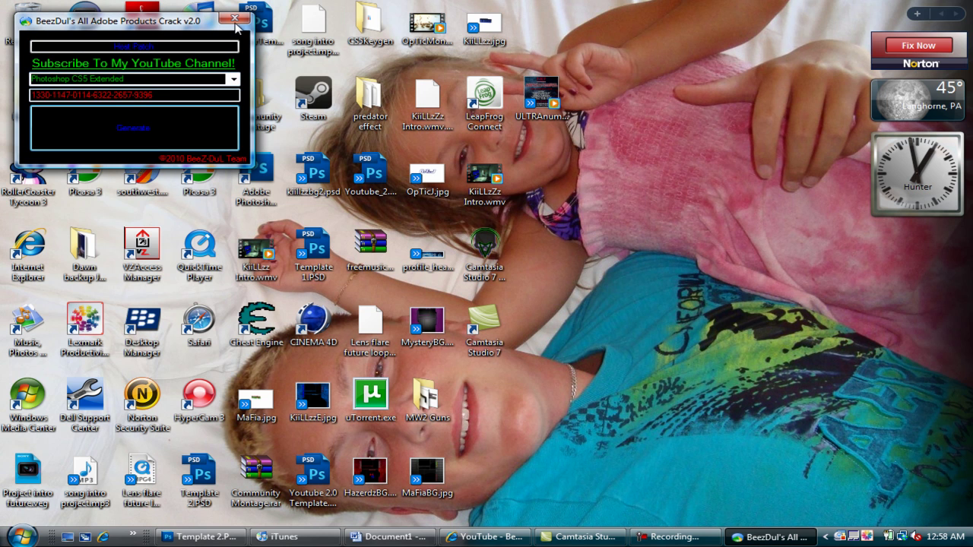
left_click(235, 18)
left_click(502, 309)
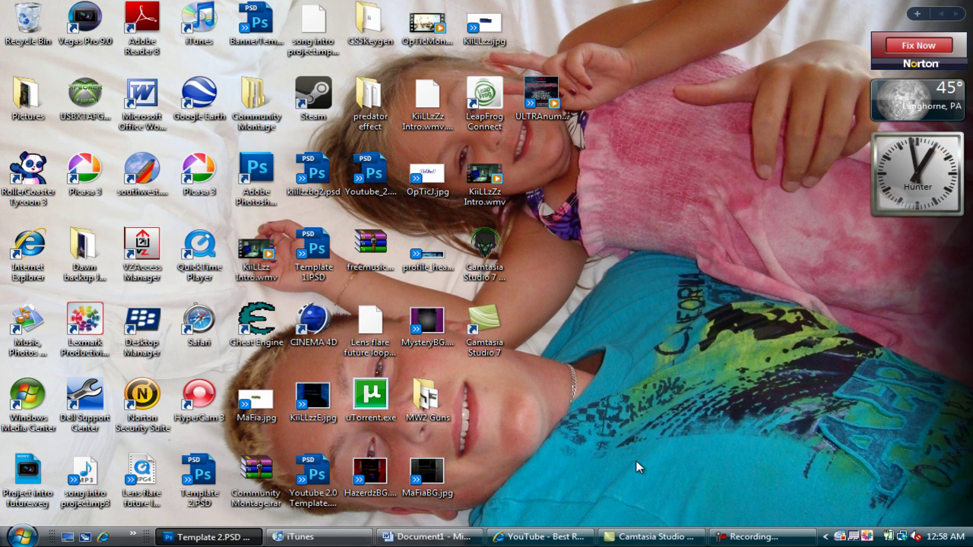